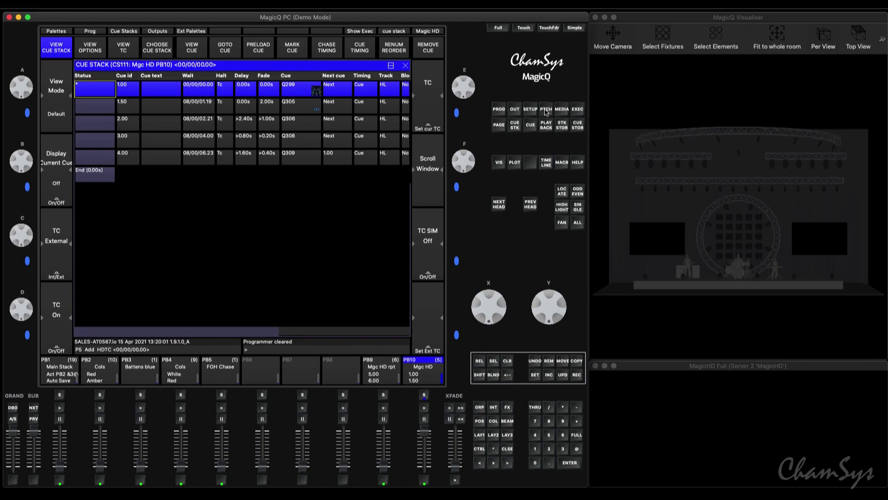
Review the patched MagicHD Output, Text and Layer heads and their DMX addresses in the Patch
left_click(545, 110)
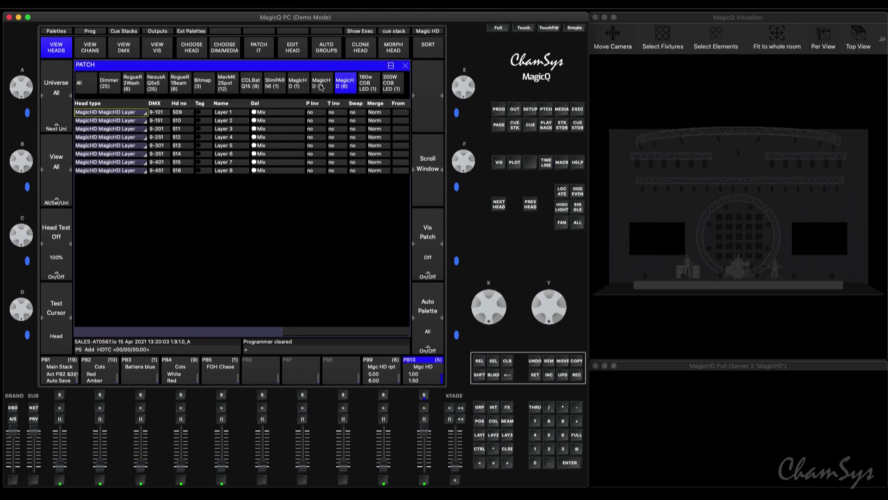
left_click(300, 85)
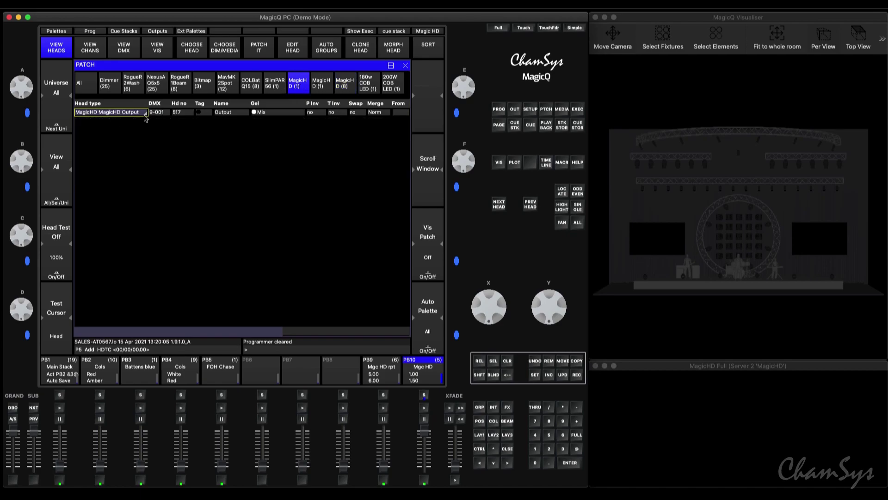
left_click(323, 85)
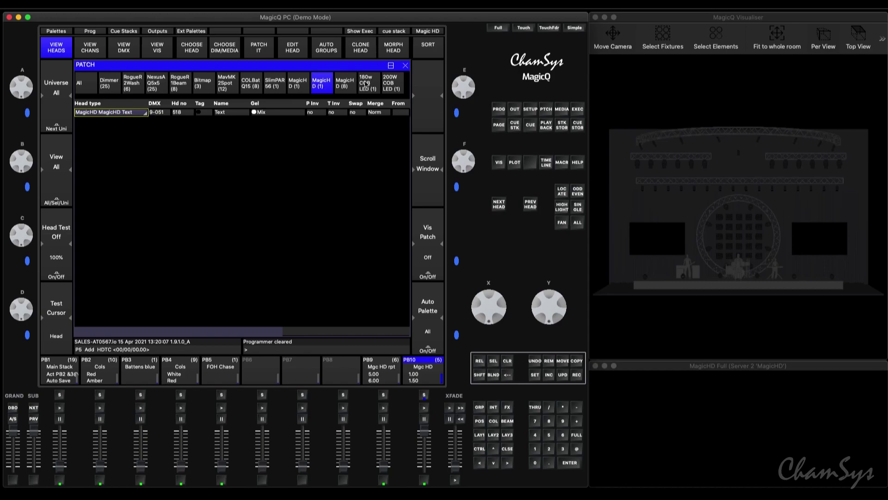
left_click(344, 86)
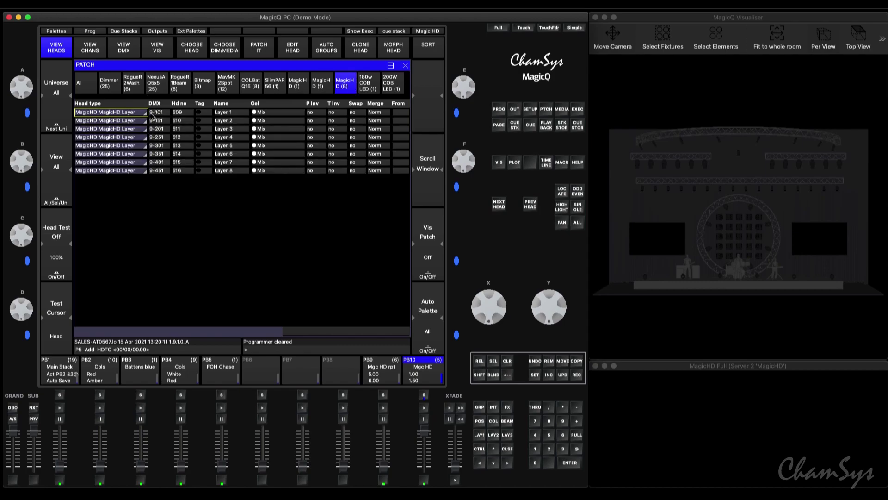
Check the MagicHD media server entry and the Timecode decode setting in the Setup
left_click(530, 111)
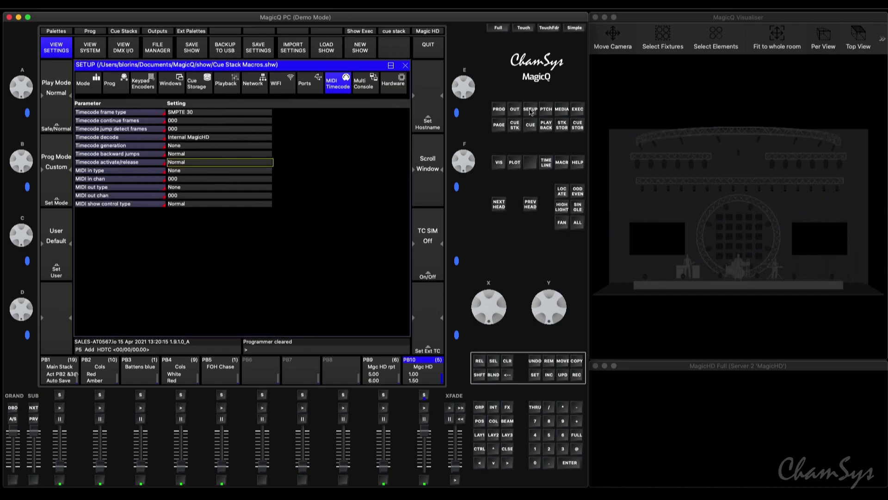
left_click(88, 48)
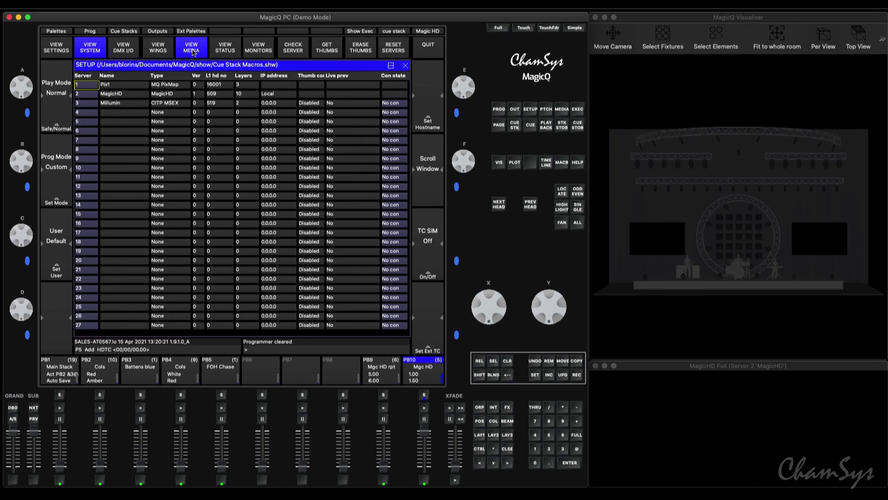
left_click(111, 95)
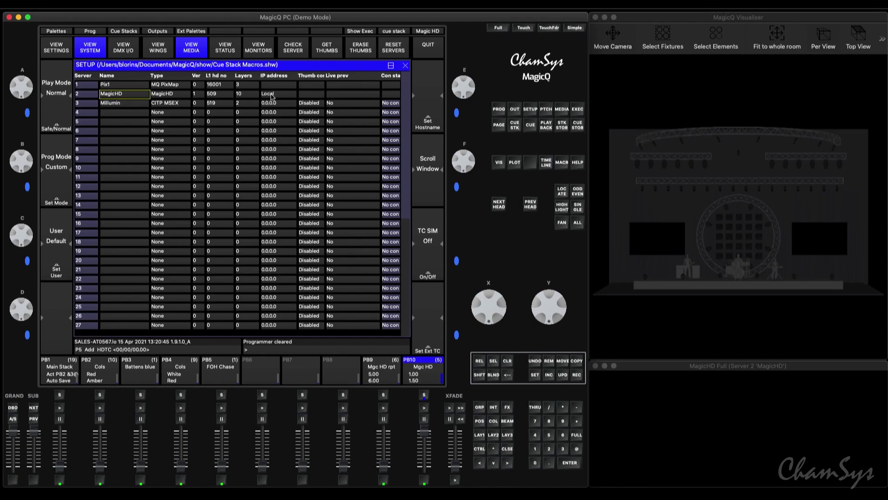
left_click(50, 54)
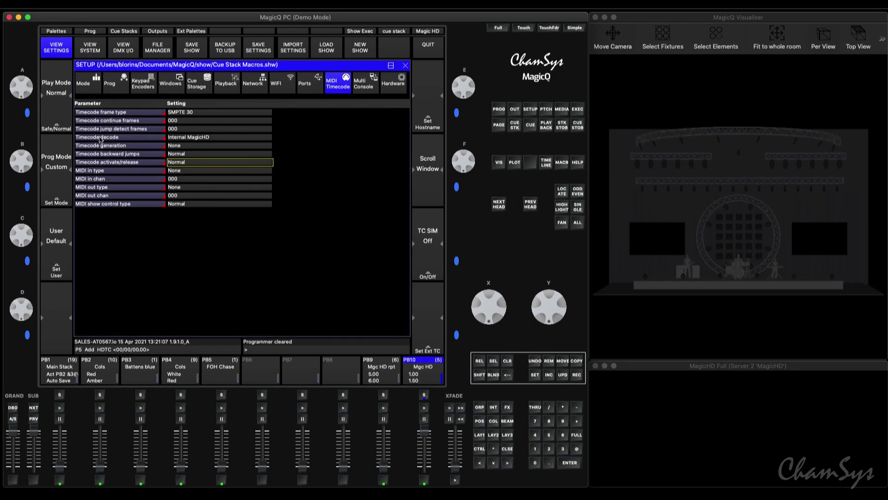
left_click(183, 139)
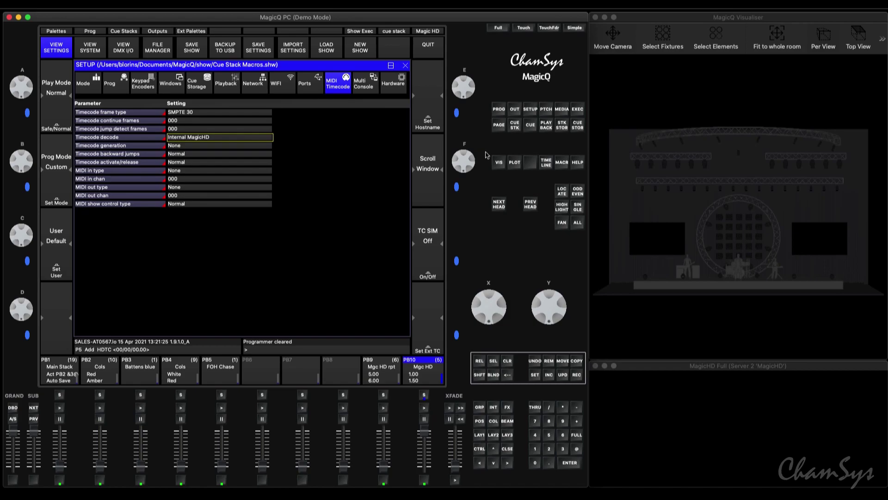
Locate MagicHD Layer 1 in the Media window to output the test pattern, and clear the programmer
left_click(561, 111)
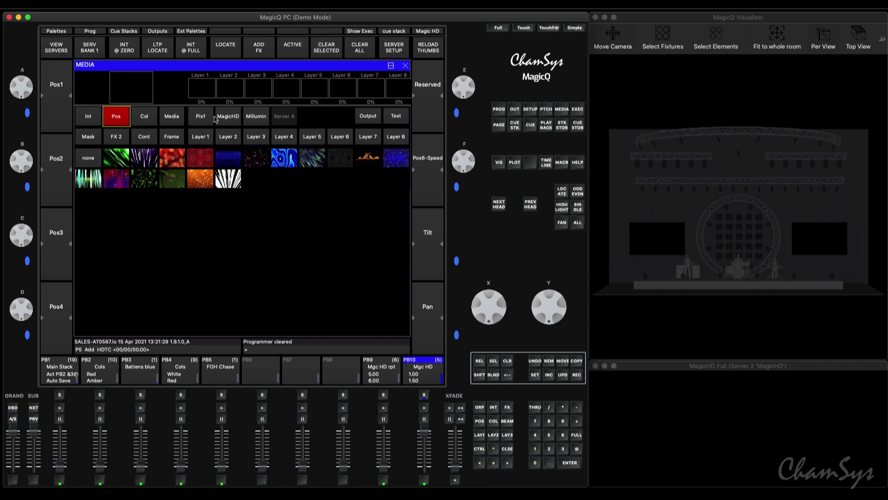
left_click(228, 123)
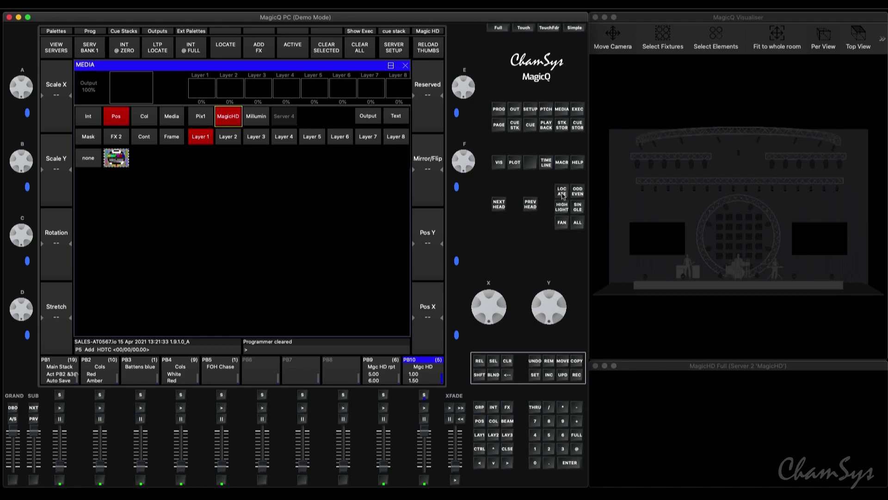
left_click(562, 192)
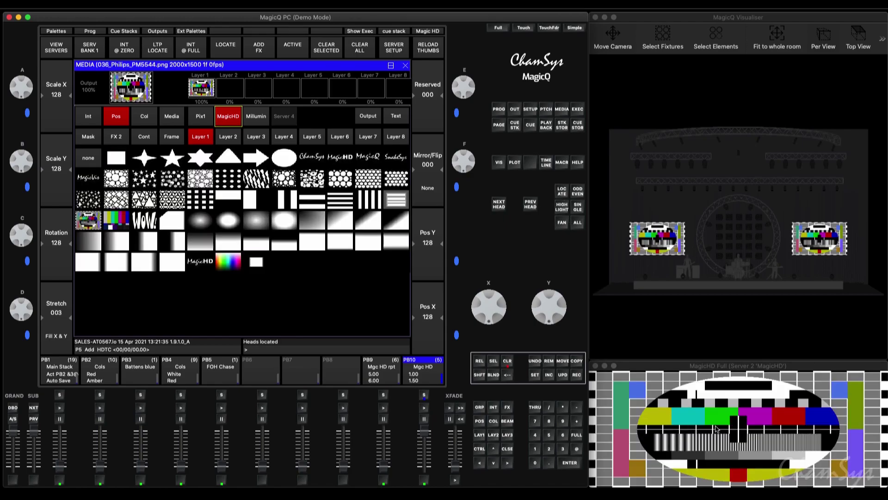
left_click(676, 367)
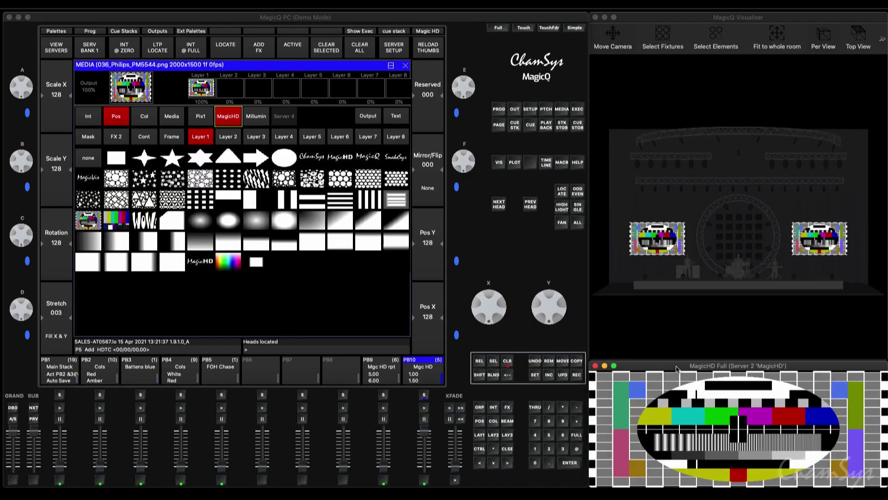
left_click(507, 363)
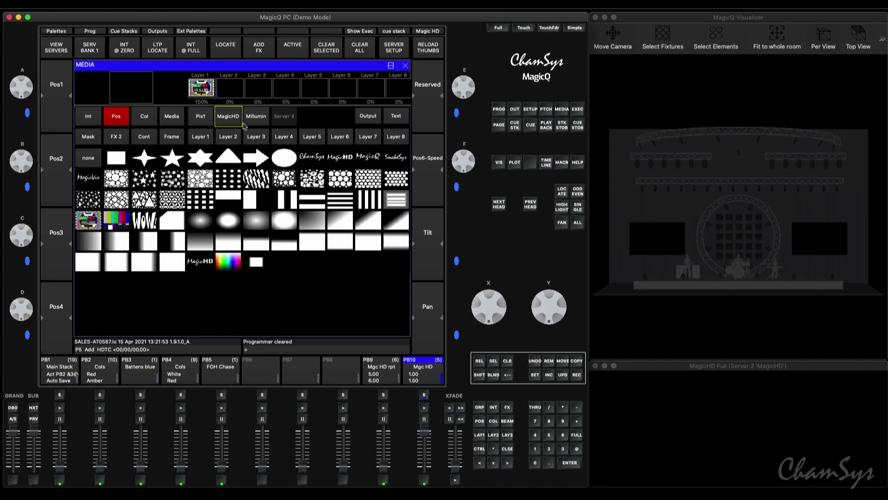
Turn on Timecode Output in the control attributes of the MagicHD Output head
left_click(228, 119)
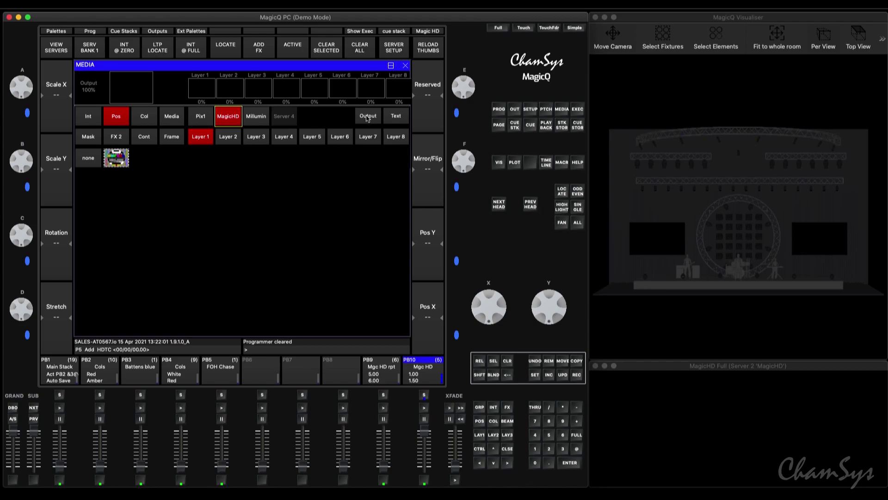
left_click(367, 118)
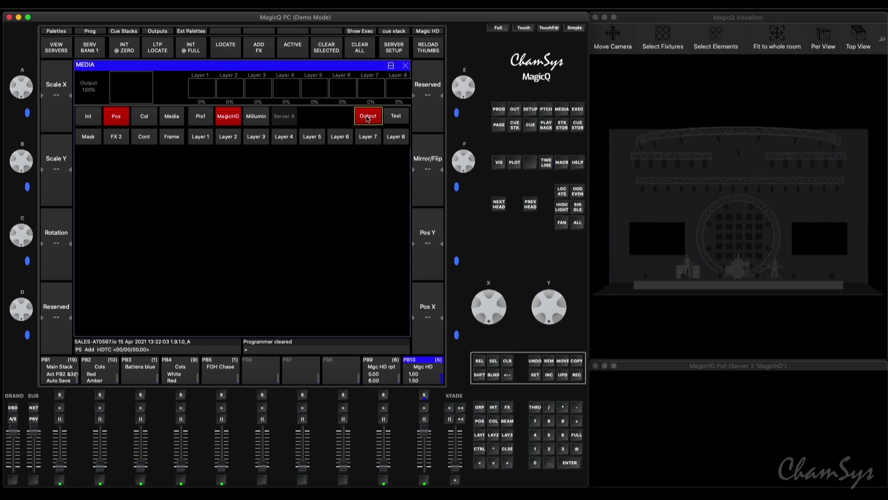
left_click(142, 140)
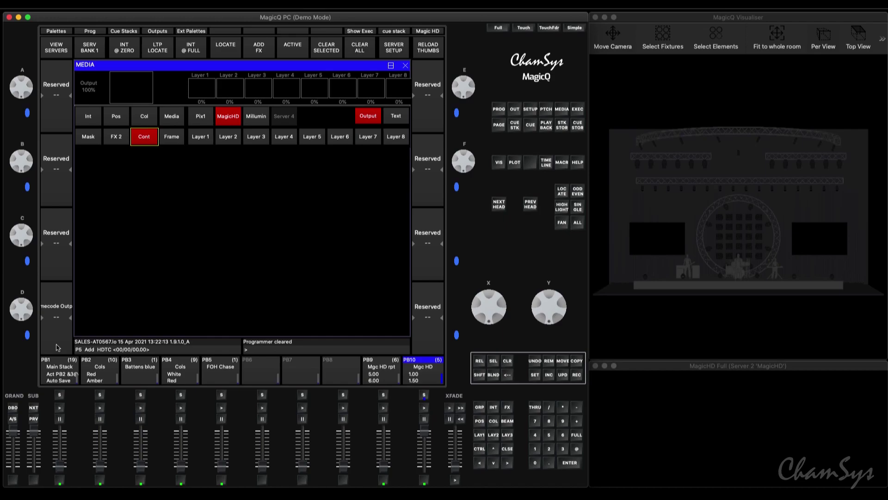
left_click(58, 346)
left_click(54, 344)
left_click(58, 342)
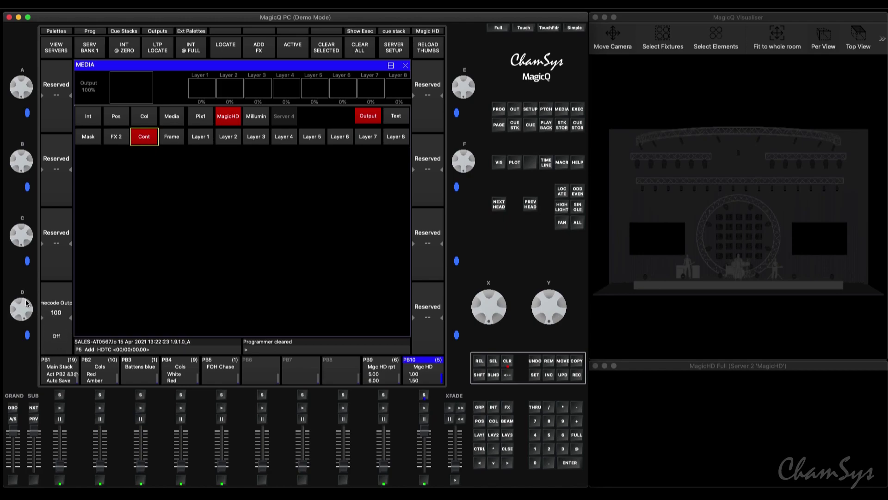
left_click_drag(27, 303, 27, 312)
Set MagicHD Layer 1 to full intensity and select media folder 010
left_click(172, 119)
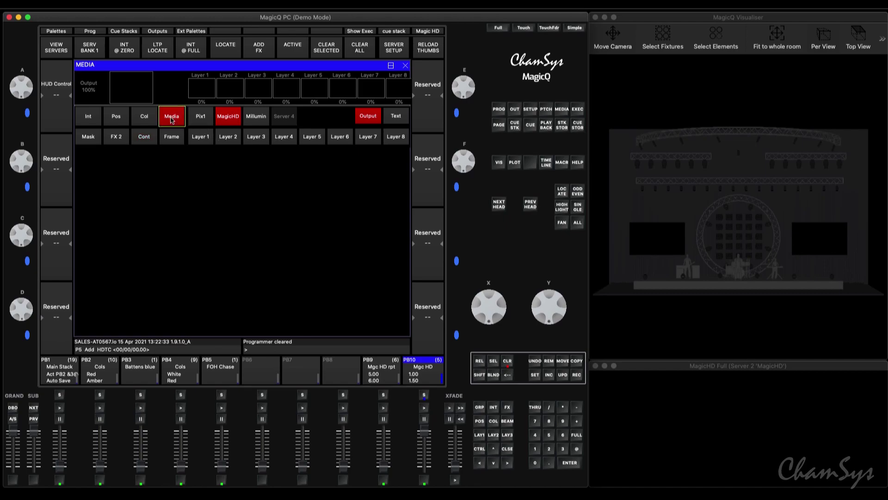
left_click(203, 140)
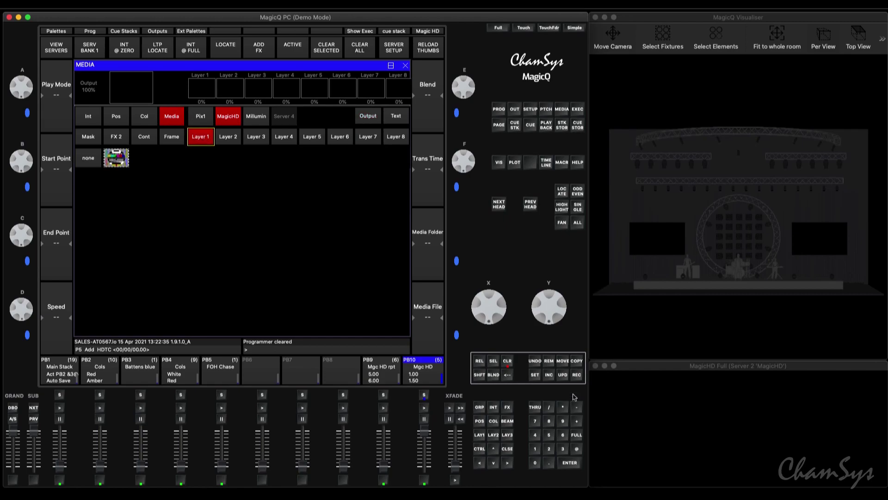
left_click(576, 435)
scroll(427, 273, "up", 8)
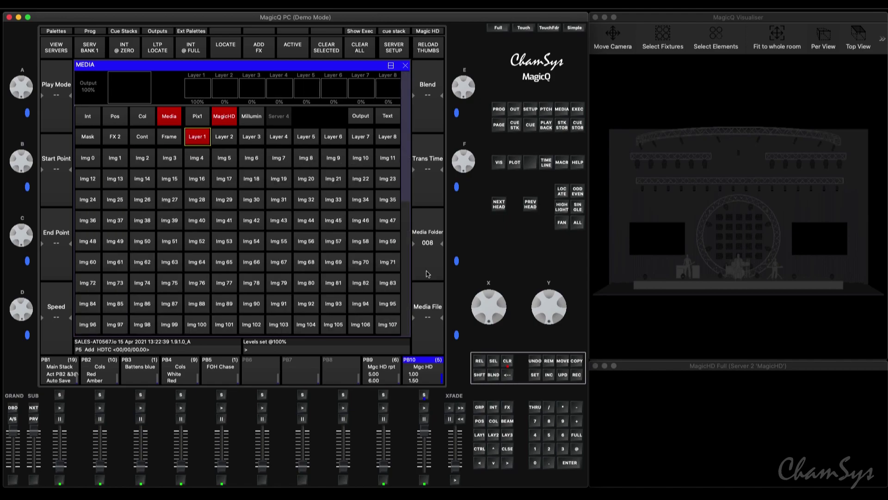
scroll(427, 274, "up", 1)
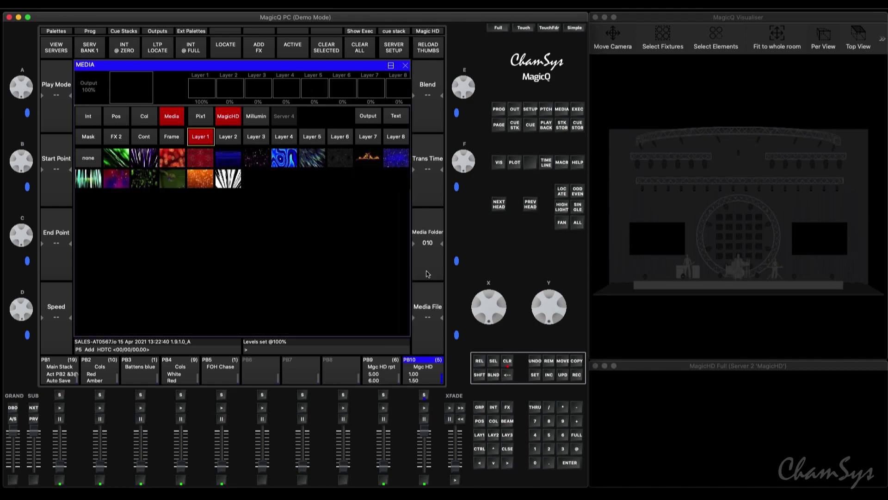
Play the orange dots clip (003) and the fire clip (010) on Layer 1, and clear the programmer
left_click(173, 160)
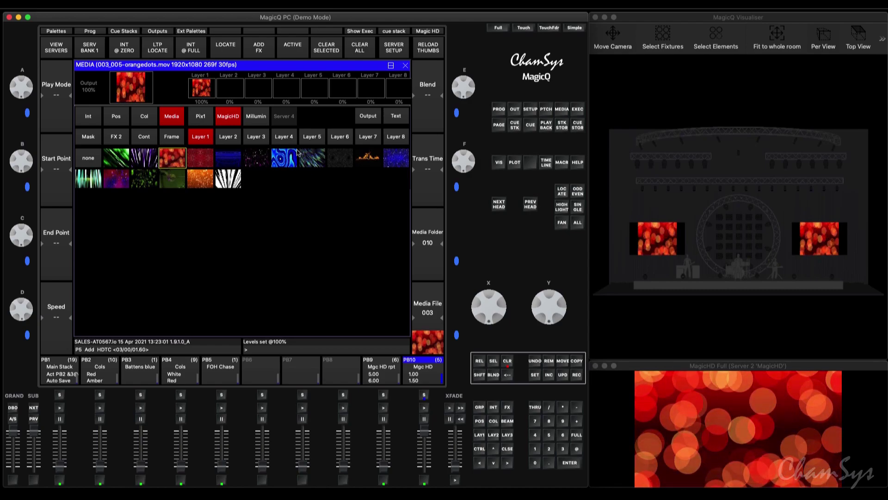
left_click(366, 160)
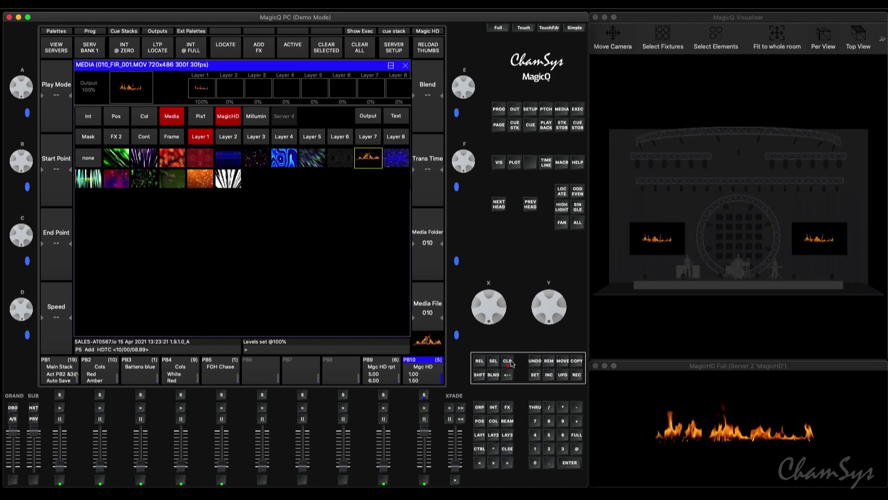
left_click(508, 361)
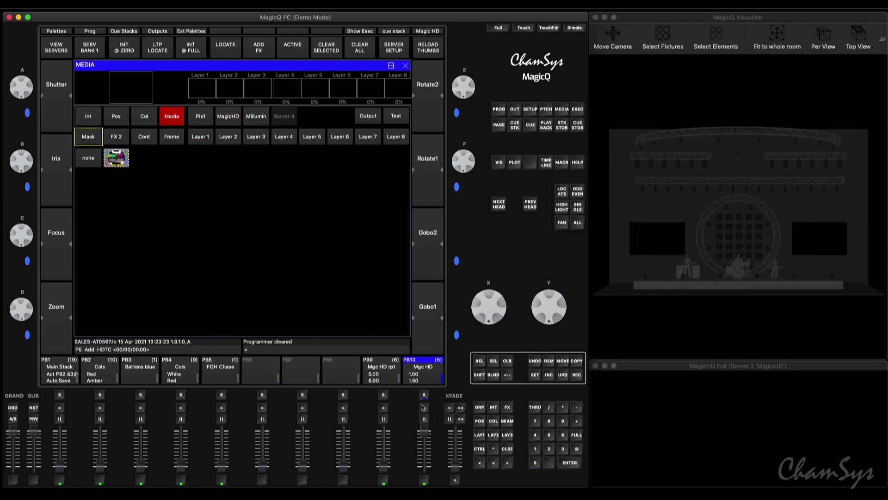
Open the PB10 Mgc HD cue stack and examine the halt type options for all its cues, leaving without a change
left_click(420, 376)
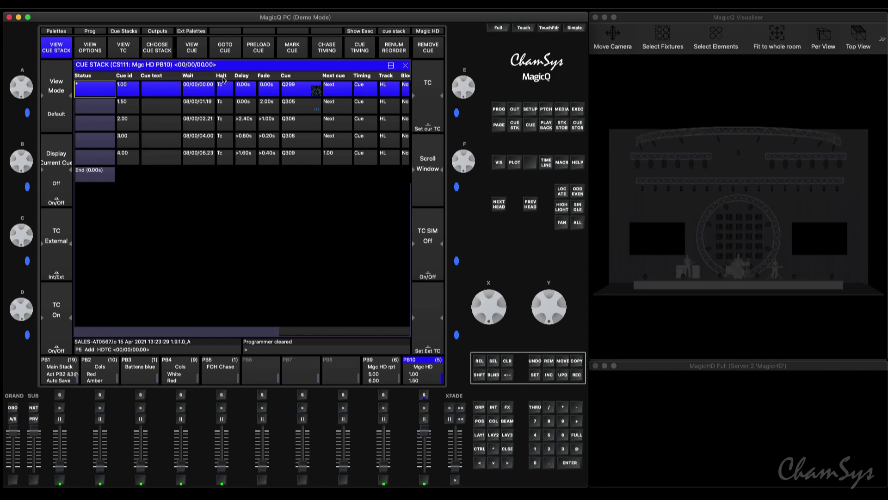
left_click(223, 79)
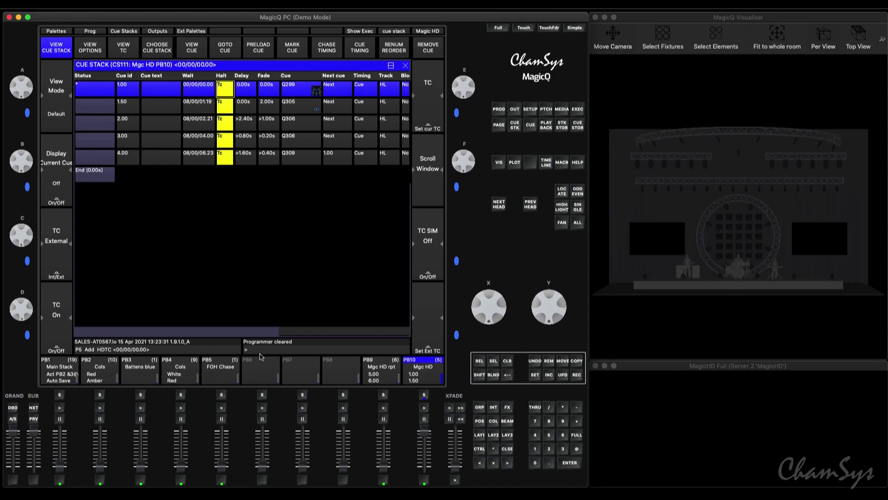
left_click(224, 154)
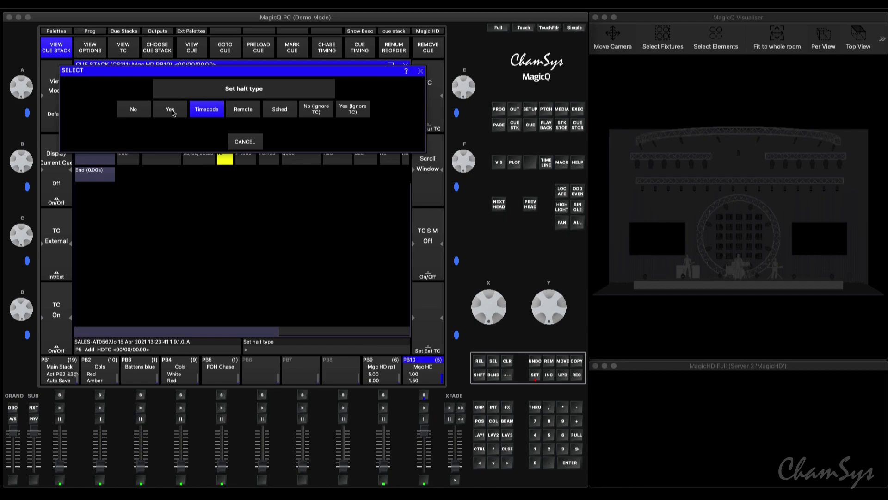
left_click(242, 141)
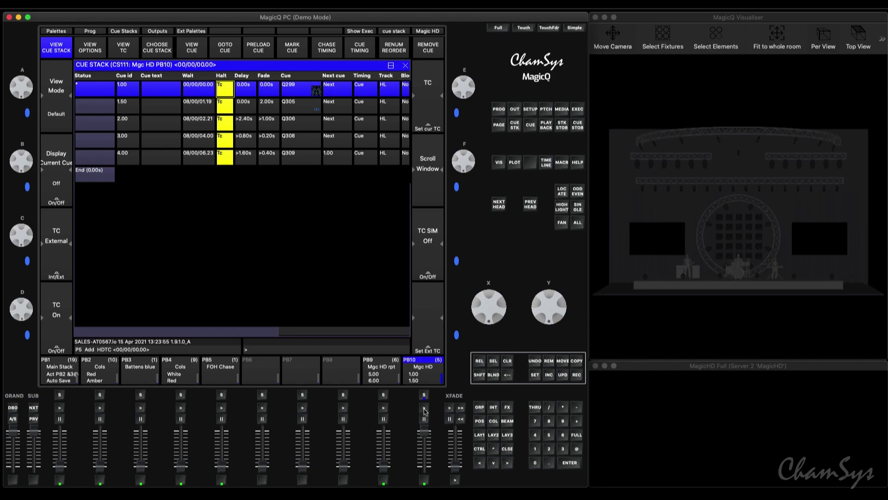
Run the PB10 Mgc HD cue stack through its timecoded cues and release the playback
left_click(425, 410)
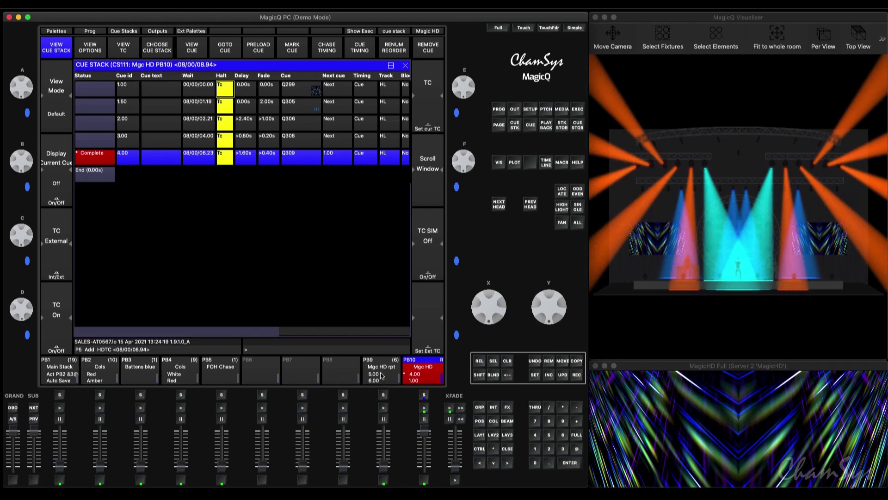
left_click(425, 434)
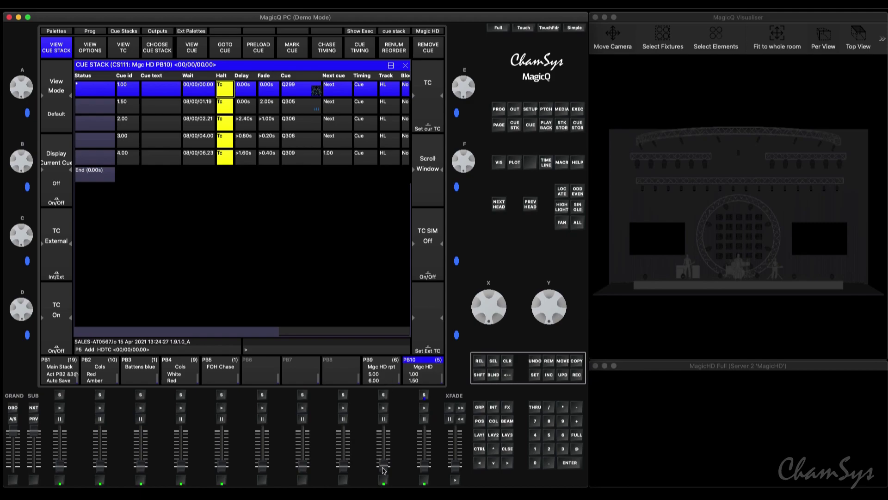
Activate the PB9 Mgc HD rpt playback, open its cue stack and start it
left_click_drag(383, 470, 383, 411)
left_click(380, 376)
left_click(384, 407)
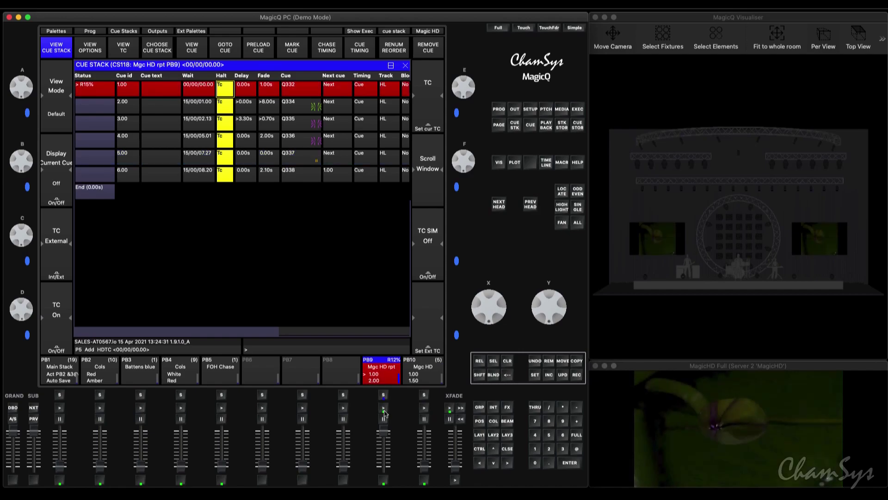